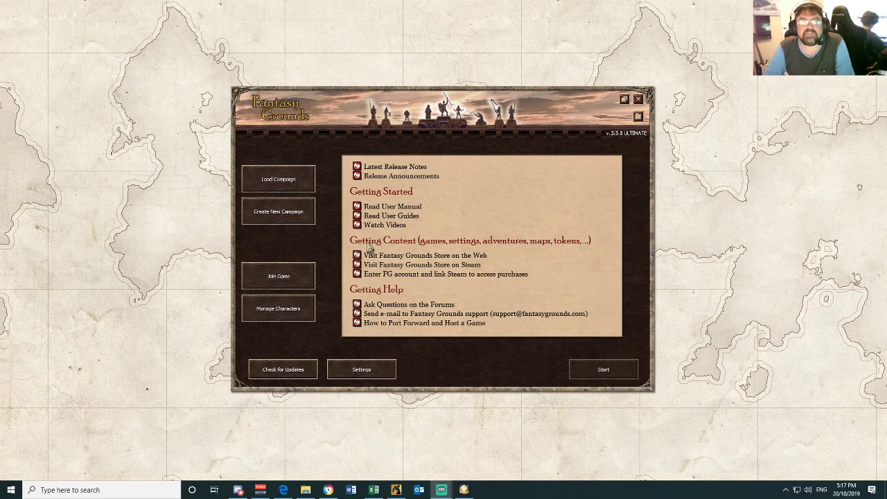
Open the saved campaigns and enable the D&D Lost Mine of Phandelver Desktop Decal extension for the Tutorials campaign.
{"action": "left_click", "coordinate": [282, 218]}
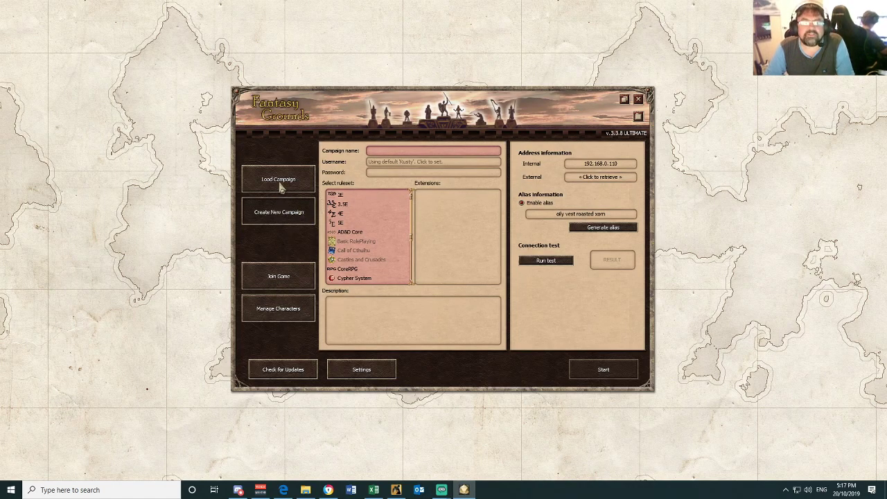
{"action": "left_click", "coordinate": [280, 184]}
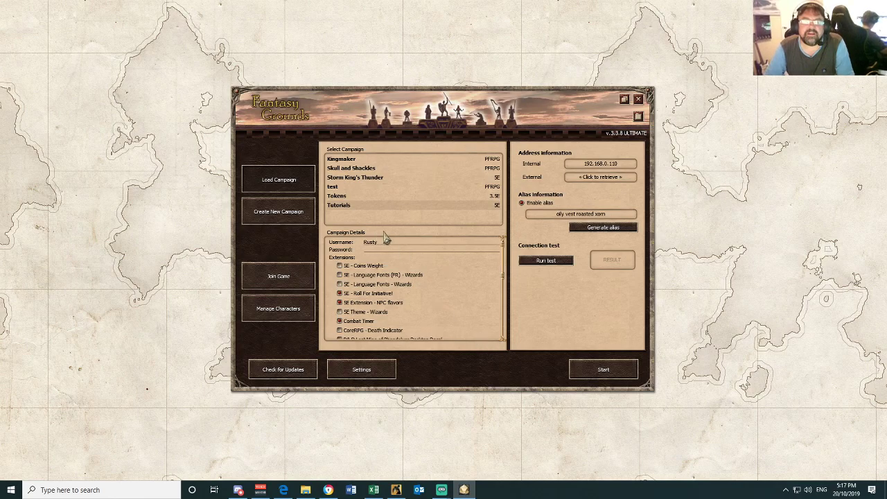
{"action": "scroll", "coordinate": [375, 305], "scroll_direction": "down", "scroll_amount": 5}
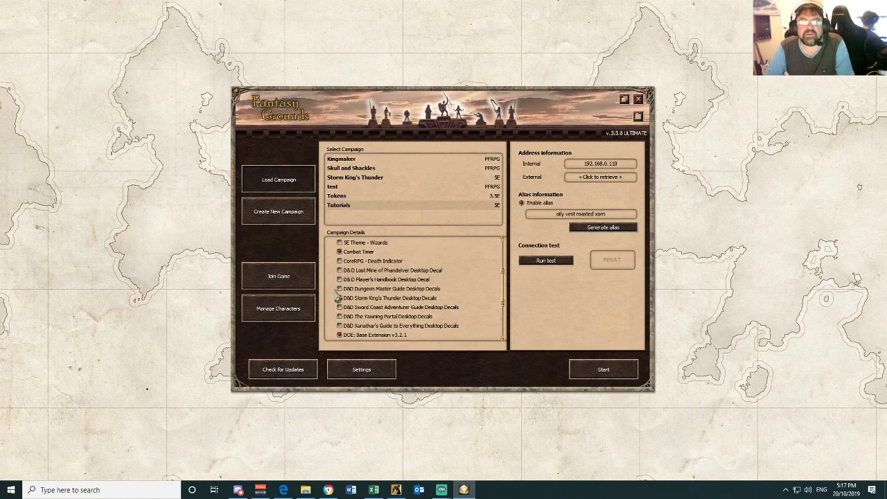
{"action": "left_click", "coordinate": [339, 271]}
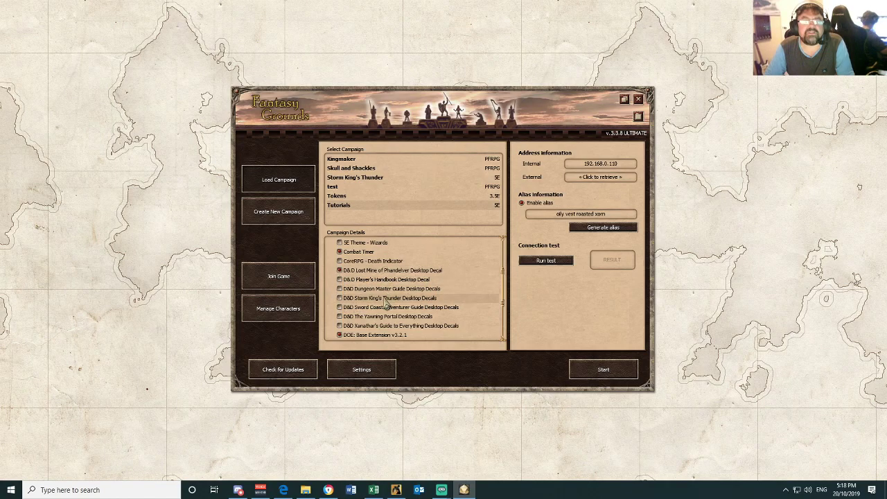
Look through the Tutorials campaign's extension list, including the DOE Base and DOE Sound extensions.
{"action": "scroll", "coordinate": [381, 303], "scroll_direction": "down", "scroll_amount": 4}
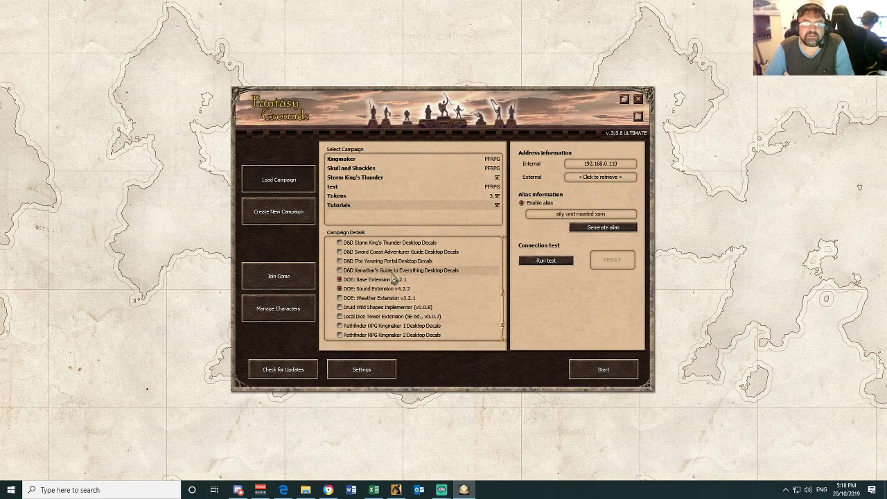
{"action": "scroll", "coordinate": [381, 295], "scroll_direction": "down", "scroll_amount": 2}
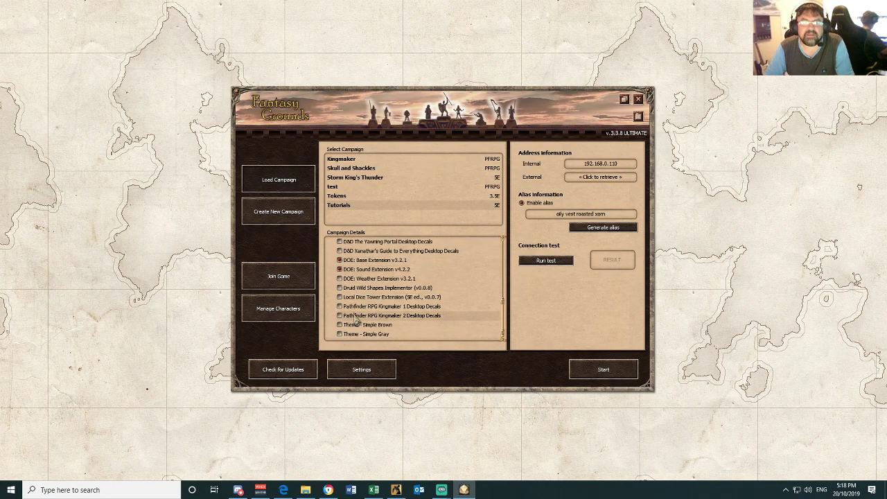
{"action": "scroll", "coordinate": [350, 298], "scroll_direction": "up", "scroll_amount": 6}
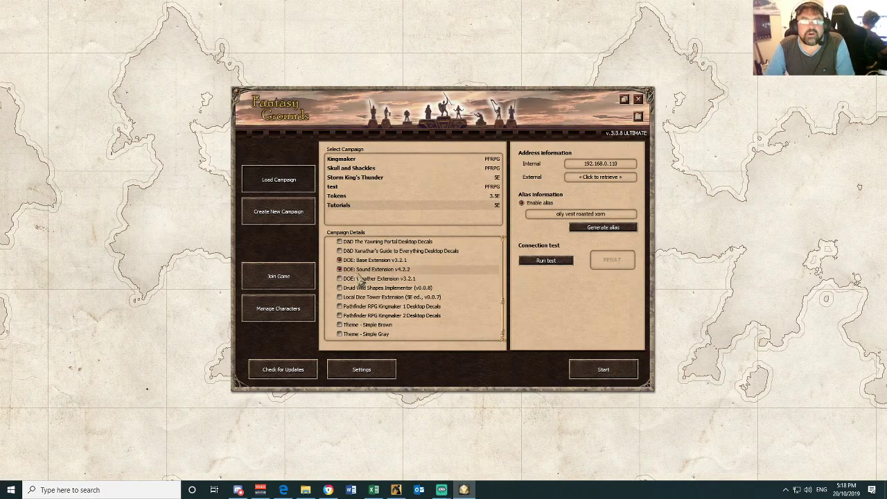
{"action": "scroll", "coordinate": [359, 279], "scroll_direction": "up", "scroll_amount": 3}
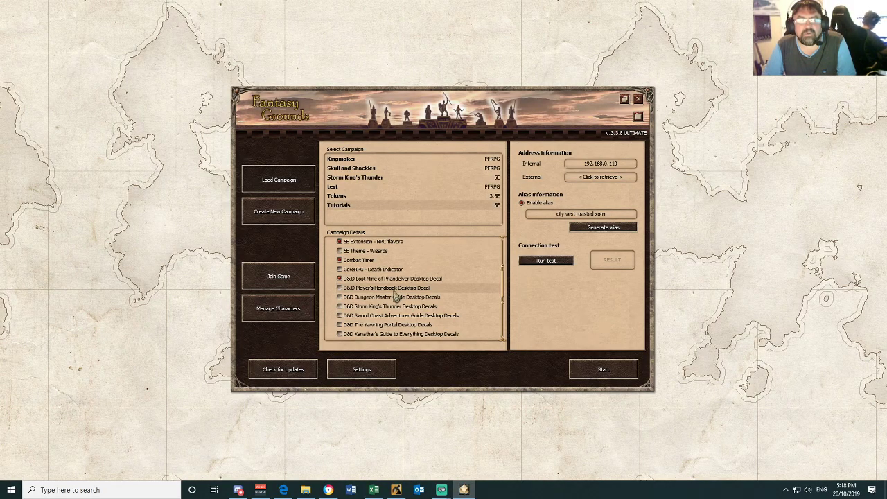
{"action": "scroll", "coordinate": [394, 295], "scroll_direction": "up", "scroll_amount": 3}
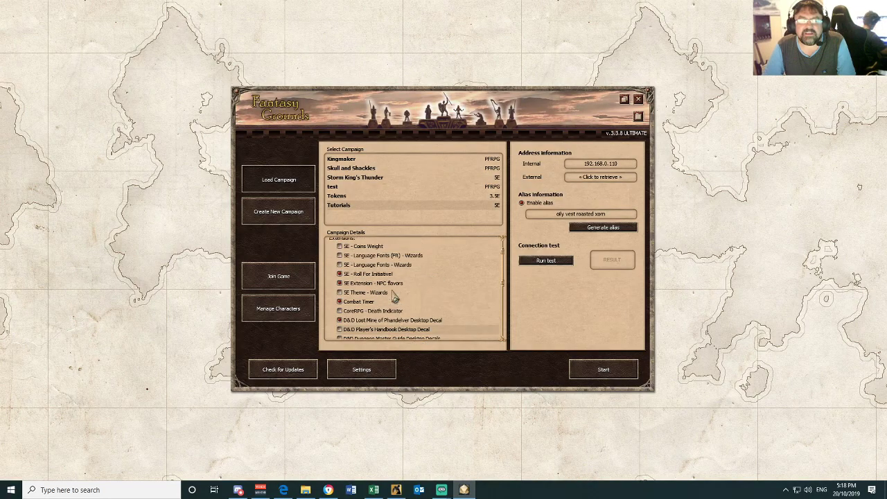
{"action": "scroll", "coordinate": [394, 297], "scroll_direction": "down", "scroll_amount": 5}
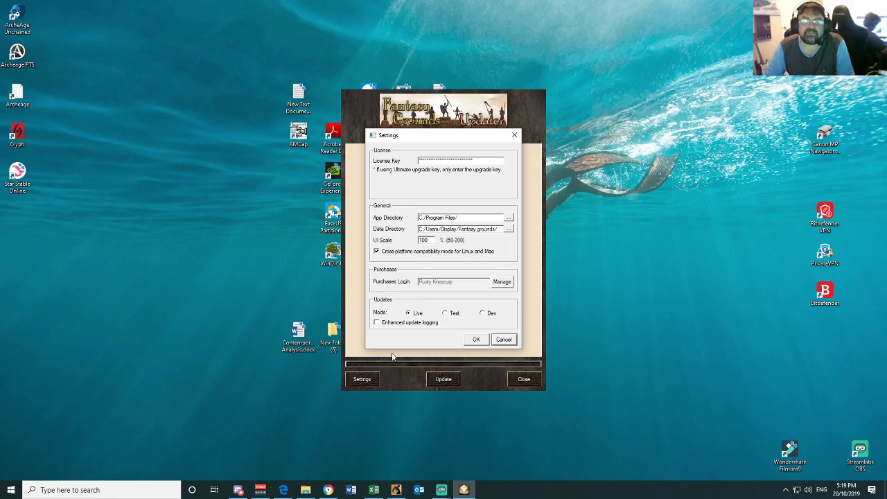
Switch to File Explorer and inspect the tokens, rulesets and modules folders inside the Fantasy grounds data folder.
{"action": "left_click", "coordinate": [312, 489]}
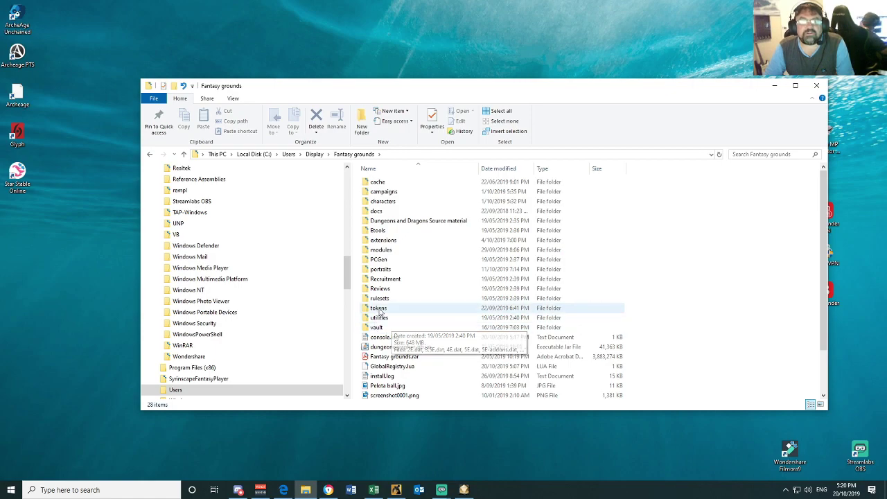
{"action": "left_click", "coordinate": [379, 310]}
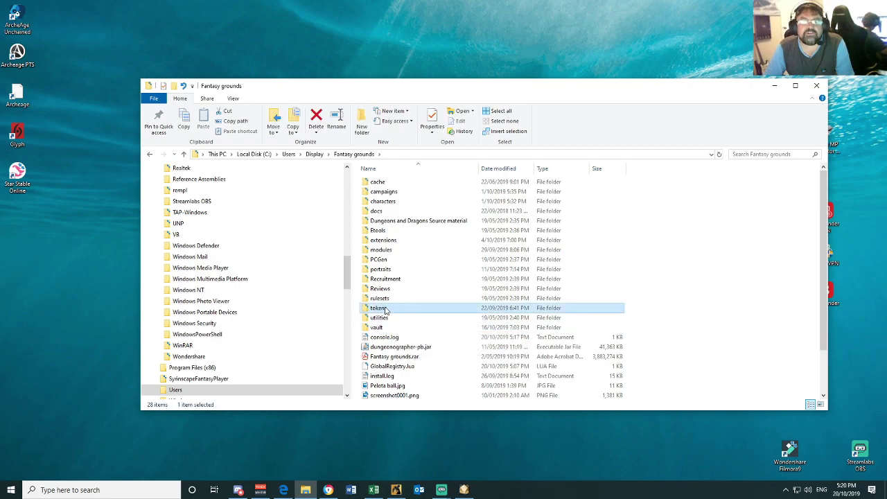
{"action": "double_click", "coordinate": [386, 311]}
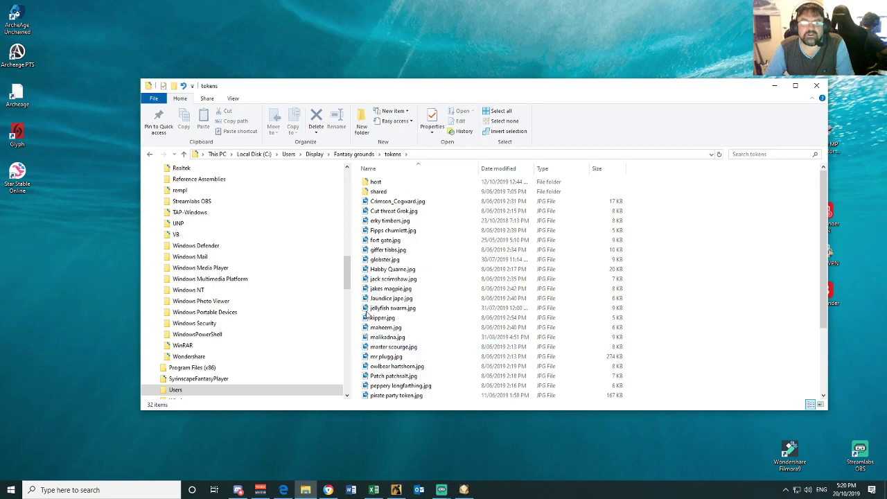
{"action": "left_click", "coordinate": [354, 154]}
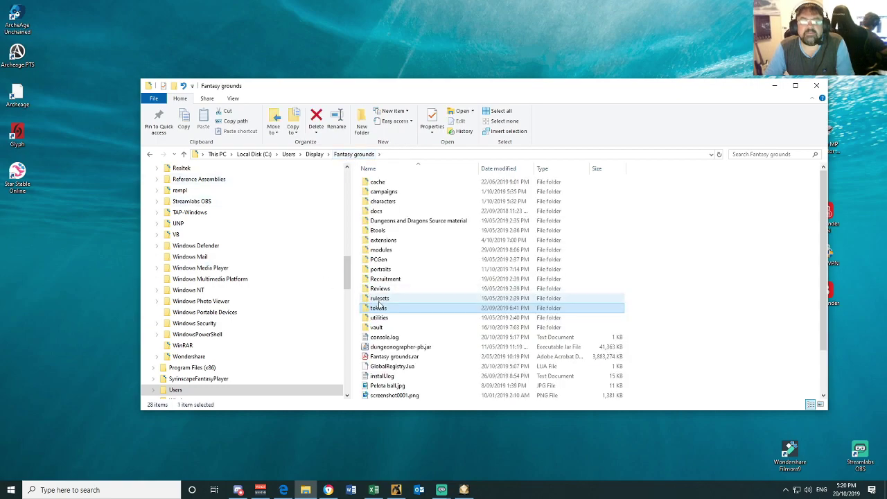
{"action": "double_click", "coordinate": [385, 299]}
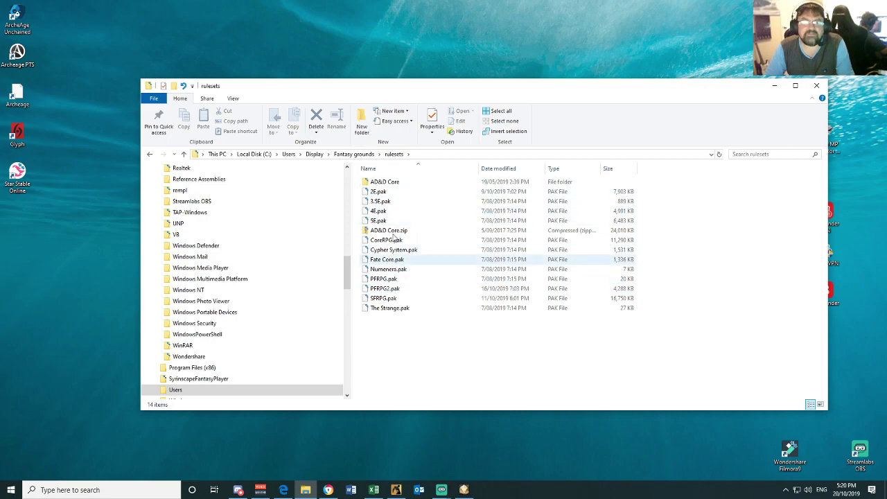
{"action": "left_click", "coordinate": [355, 154]}
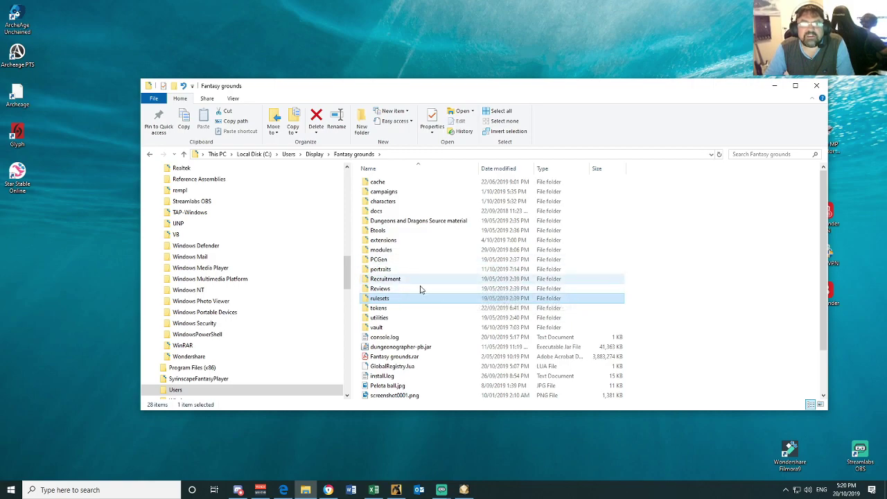
{"action": "double_click", "coordinate": [383, 250]}
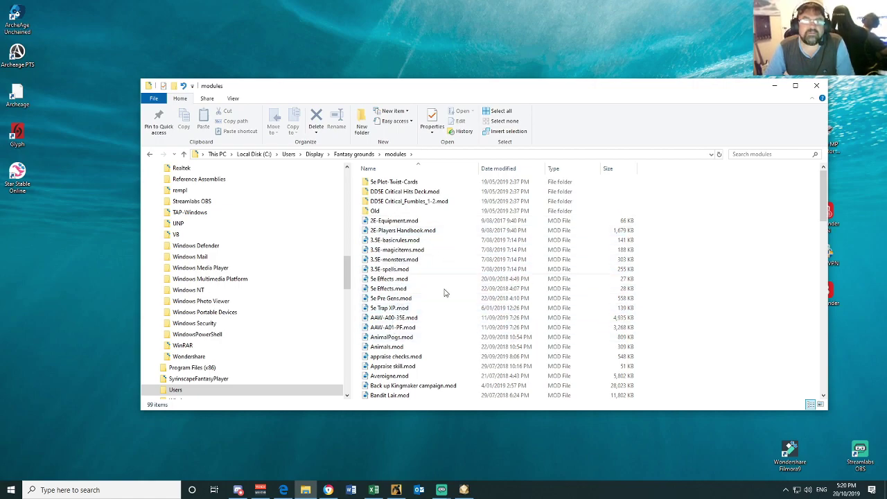
{"action": "left_click", "coordinate": [354, 153]}
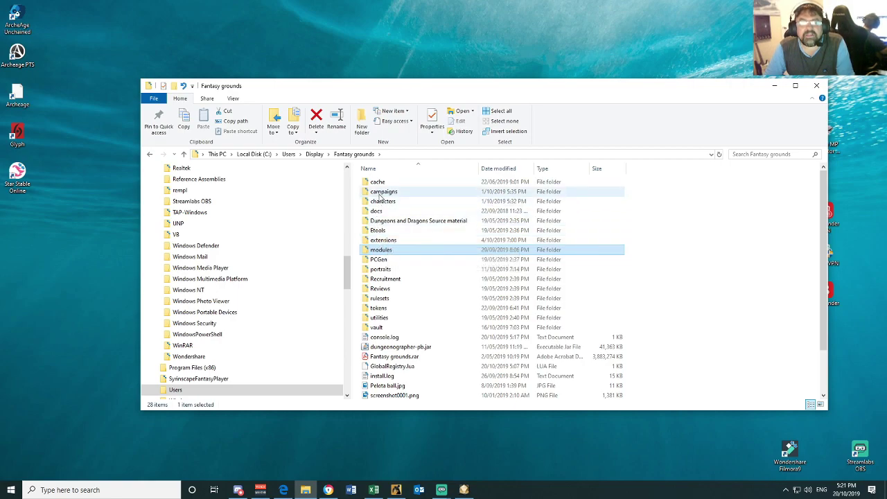
Inspect the images folder of the Storm King's Thunder campaign, and return to the Fantasy grounds folder.
{"action": "double_click", "coordinate": [387, 192]}
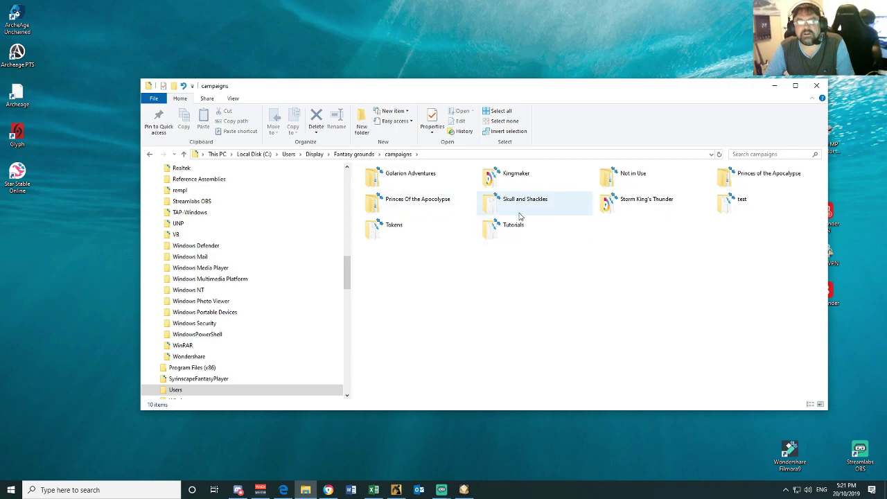
{"action": "double_click", "coordinate": [608, 196]}
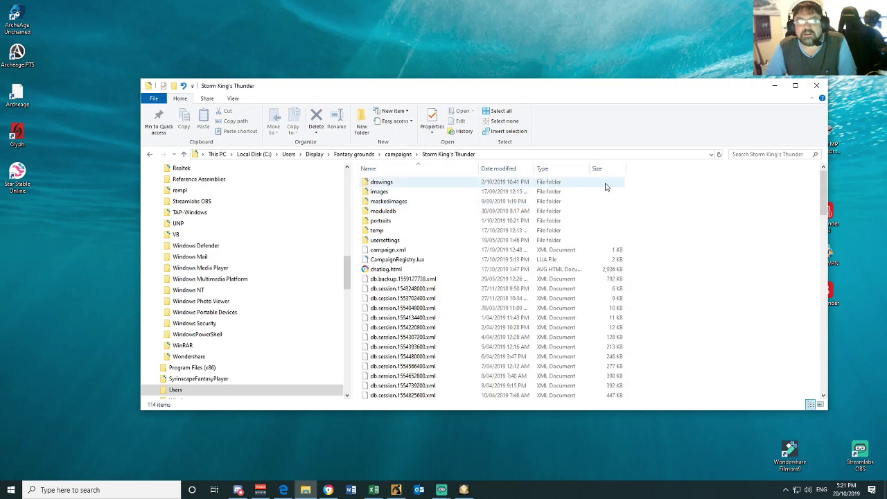
{"action": "double_click", "coordinate": [385, 194]}
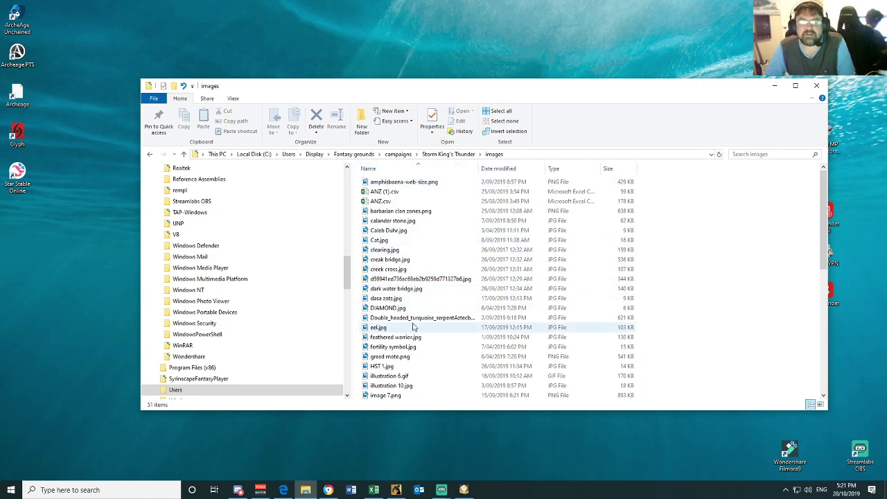
{"action": "left_click", "coordinate": [448, 154]}
{"action": "left_click", "coordinate": [354, 154]}
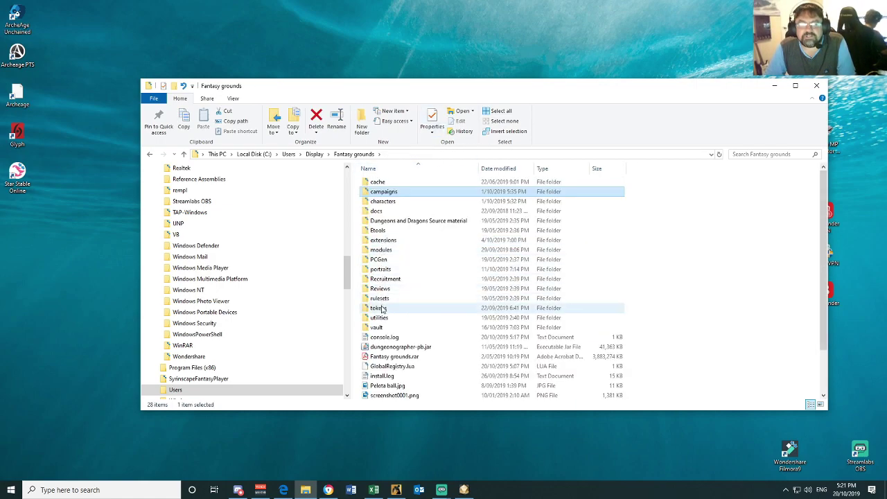
Inspect the portraits folder, and locate DOEBase.ext and DOESound.ext in the extensions folder.
{"action": "double_click", "coordinate": [380, 270]}
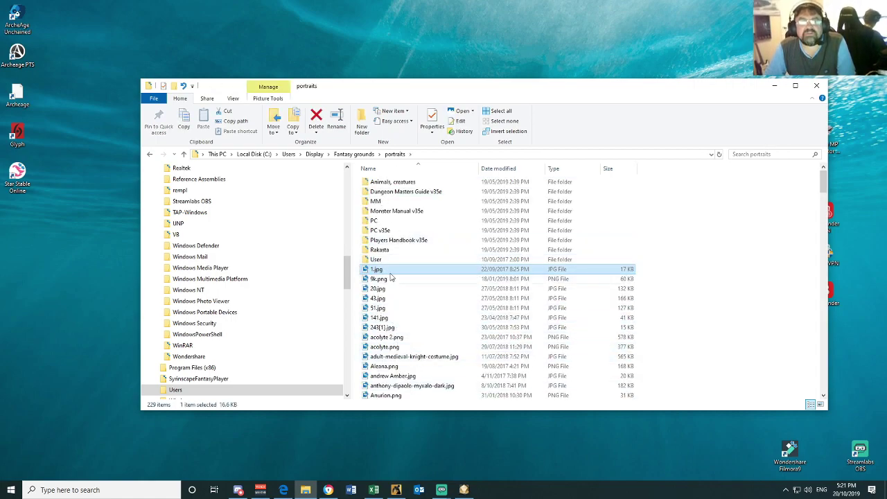
{"action": "left_click", "coordinate": [365, 155]}
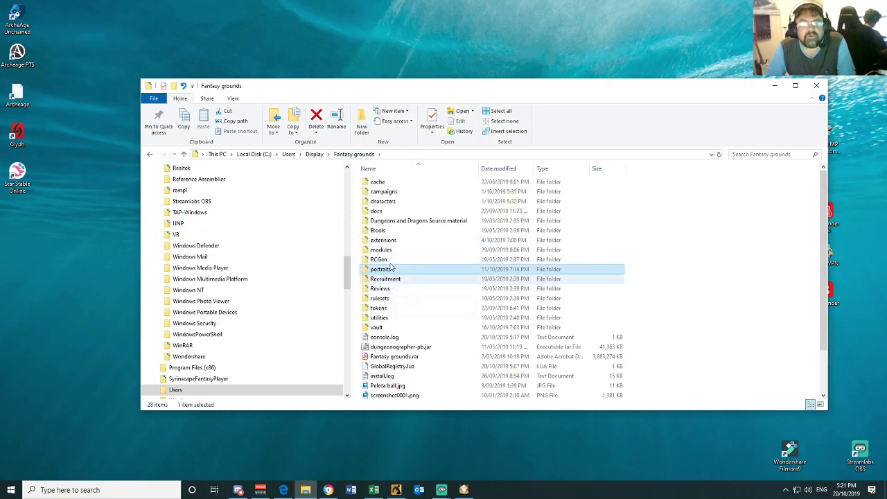
{"action": "double_click", "coordinate": [383, 240]}
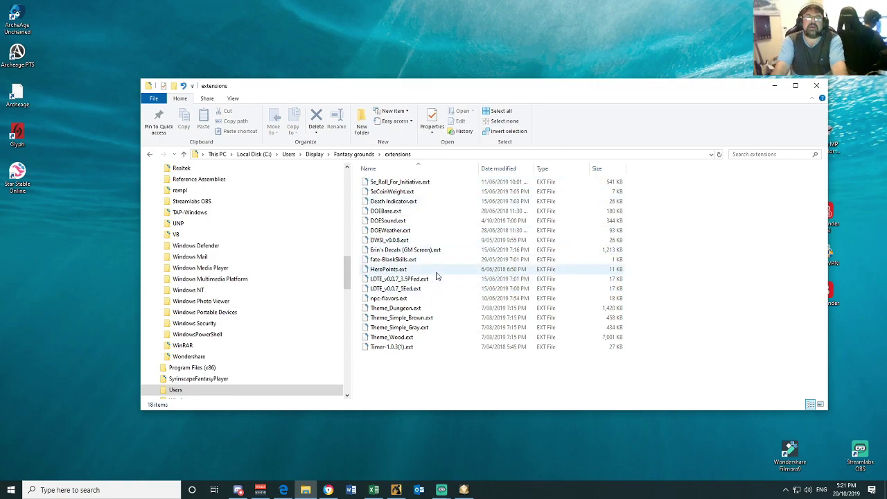
{"action": "left_click", "coordinate": [387, 222]}
{"action": "left_click", "coordinate": [389, 212]}
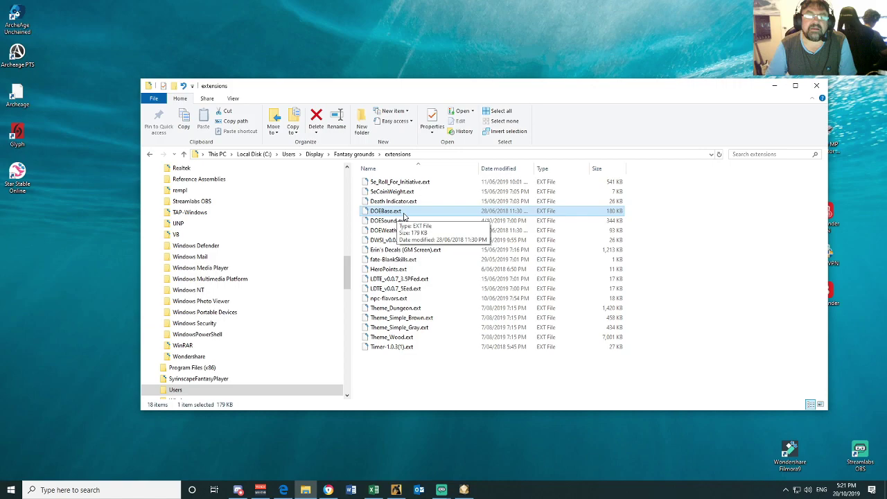
{"action": "left_click", "coordinate": [392, 221]}
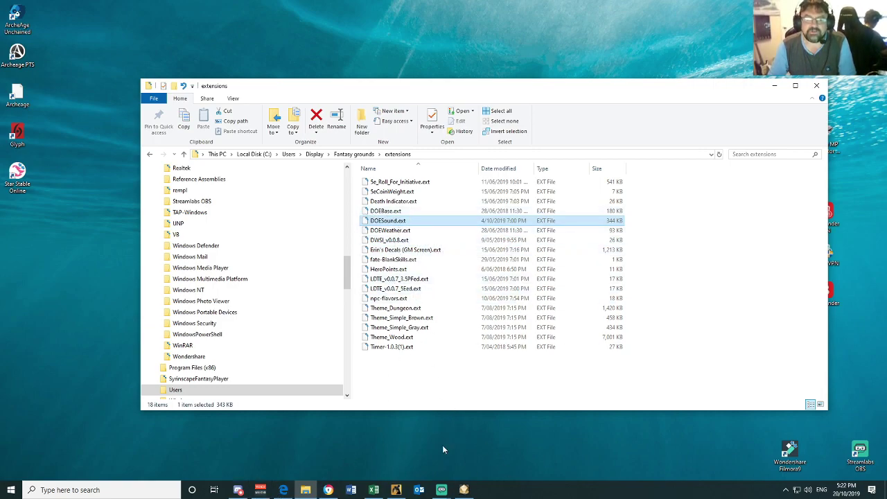
Switch to the browser and search the Fantasy Grounds forums for "DOE sound Extension".
{"action": "left_click", "coordinate": [328, 490]}
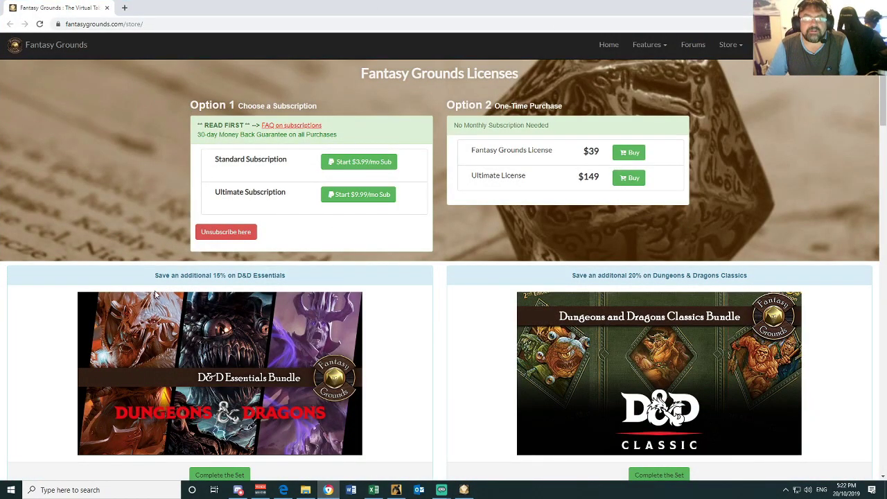
{"action": "left_click", "coordinate": [696, 46]}
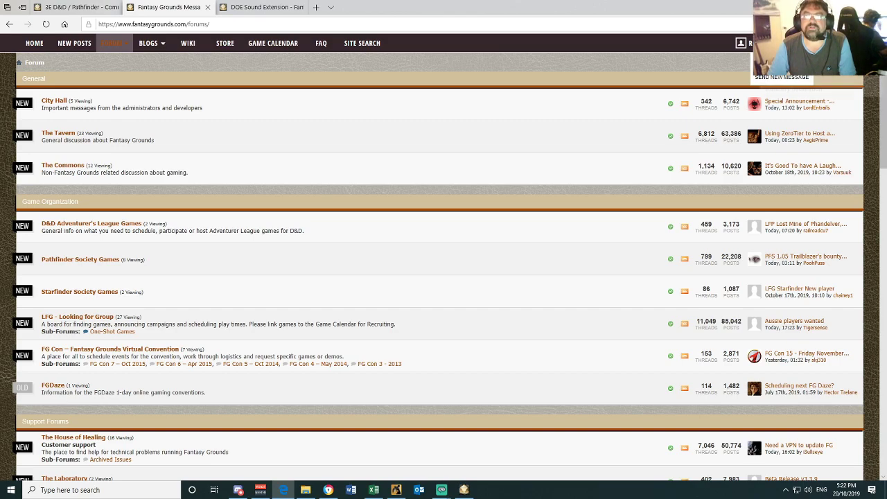
{"action": "left_click", "coordinate": [812, 73]}
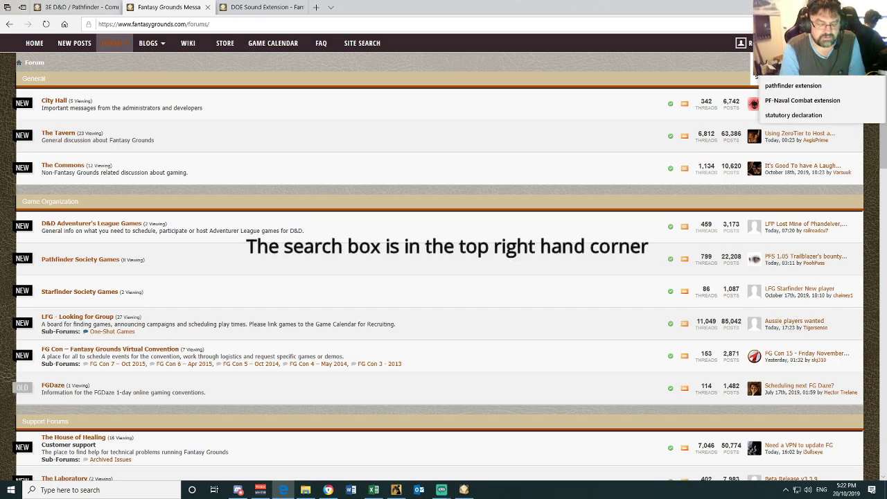
{"action": "key", "text": "Return"}
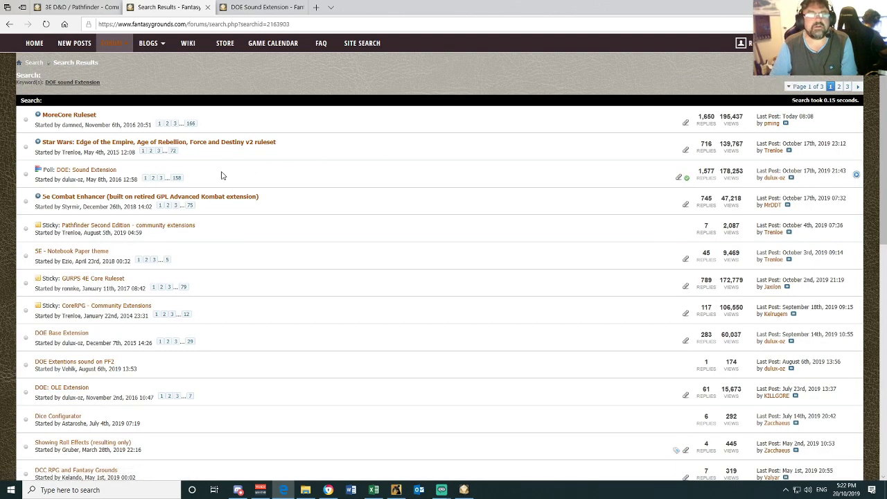
Open the "DOE: Sound Extension" thread and examine its overview, version history, dependencies and download section.
{"action": "left_click", "coordinate": [82, 173]}
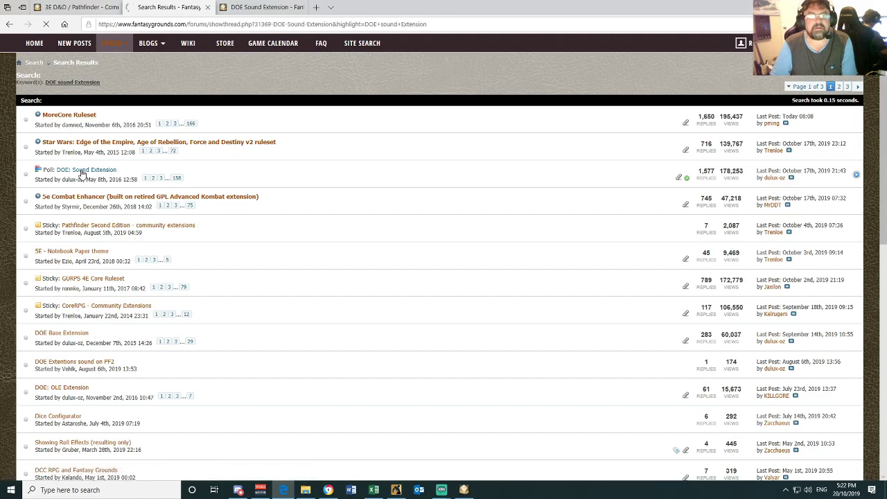
{"action": "scroll", "coordinate": [189, 222], "scroll_direction": "down", "scroll_amount": 5}
{"action": "scroll", "coordinate": [189, 222], "scroll_direction": "up", "scroll_amount": 4}
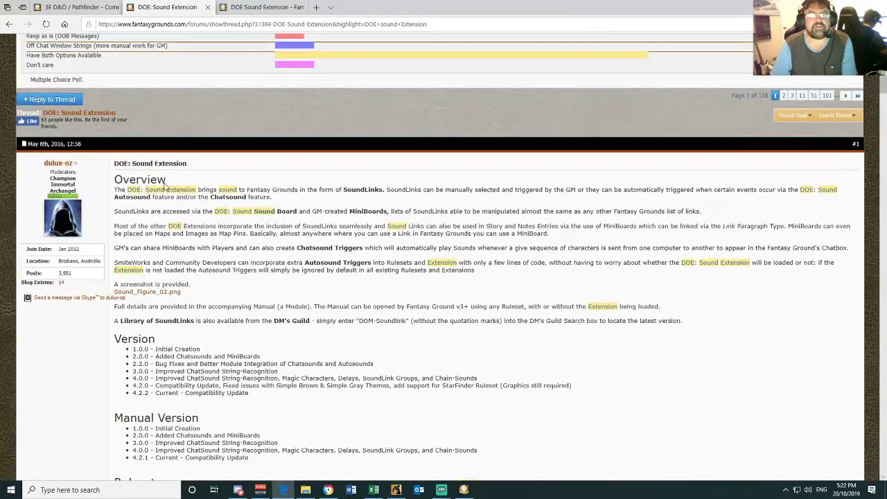
{"action": "scroll", "coordinate": [234, 230], "scroll_direction": "down", "scroll_amount": 5}
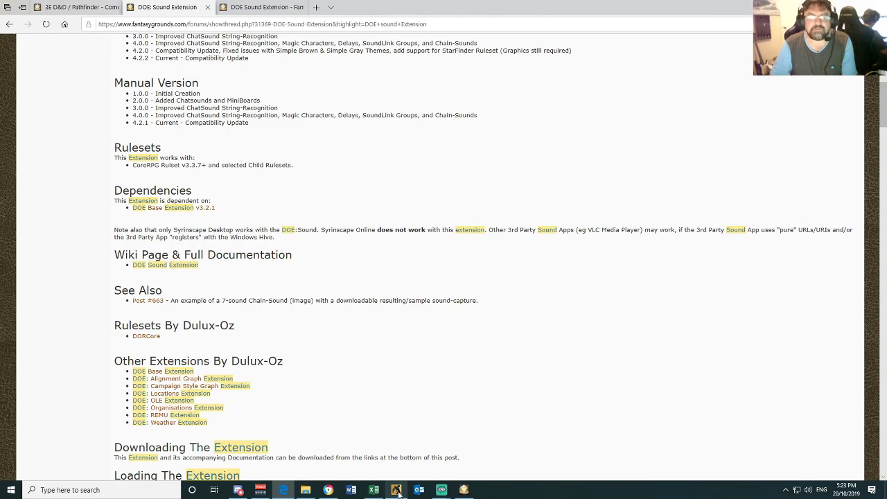
Check the data directory in the Fantasy Grounds updater settings, and look at the extensions folder in File Explorer.
{"action": "left_click", "coordinate": [465, 490]}
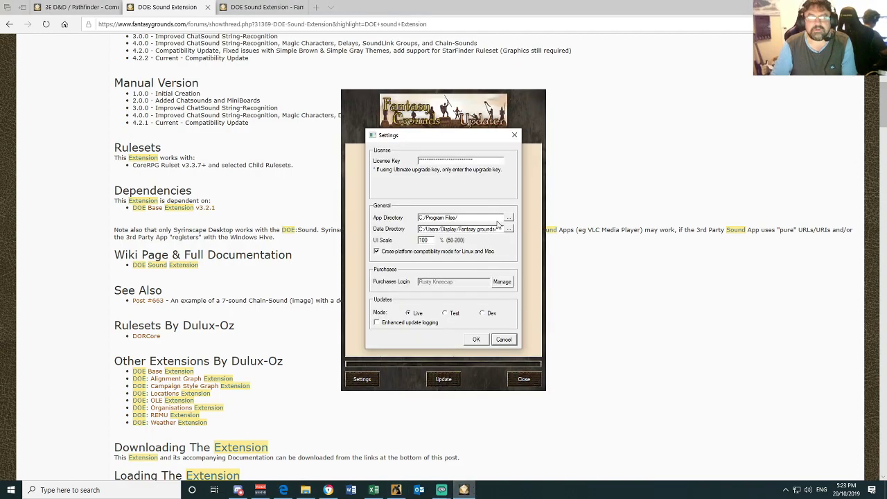
{"action": "left_click", "coordinate": [305, 490]}
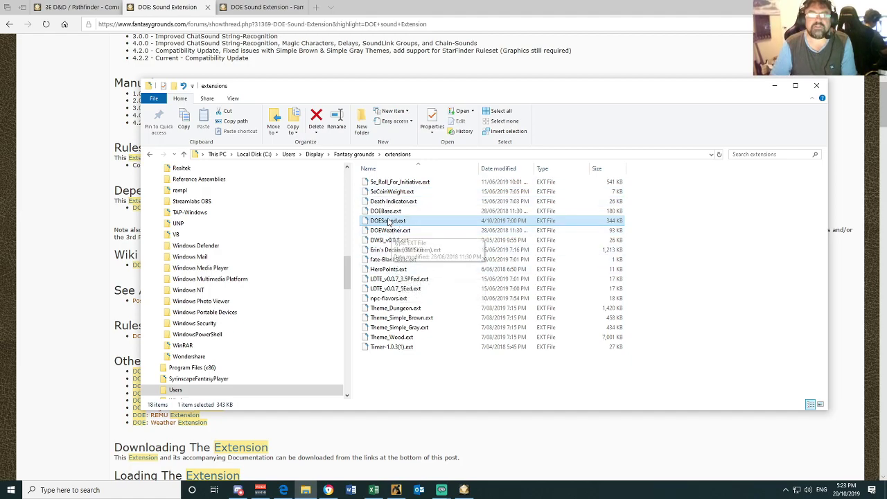
Return to the Fantasy Grounds updater, cancel its settings and open the Fantasy Grounds launcher in a maximized window.
{"action": "left_click", "coordinate": [465, 491]}
{"action": "left_click", "coordinate": [504, 340]}
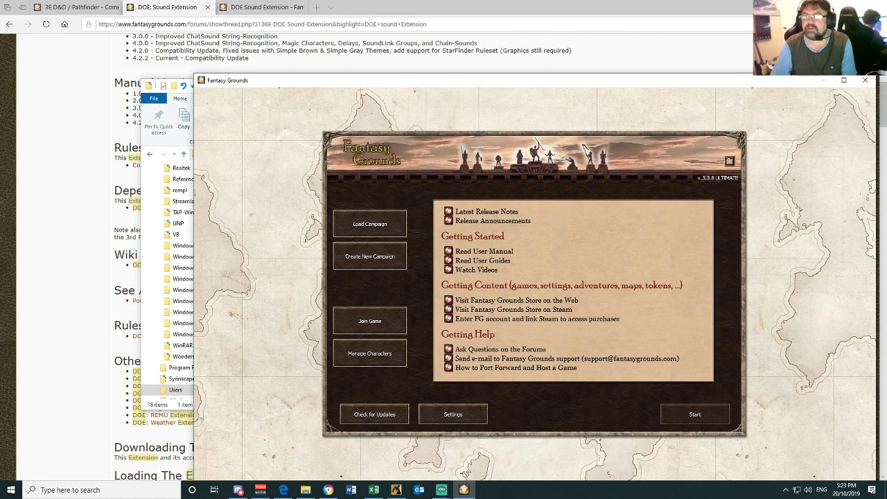
{"action": "left_click", "coordinate": [843, 81]}
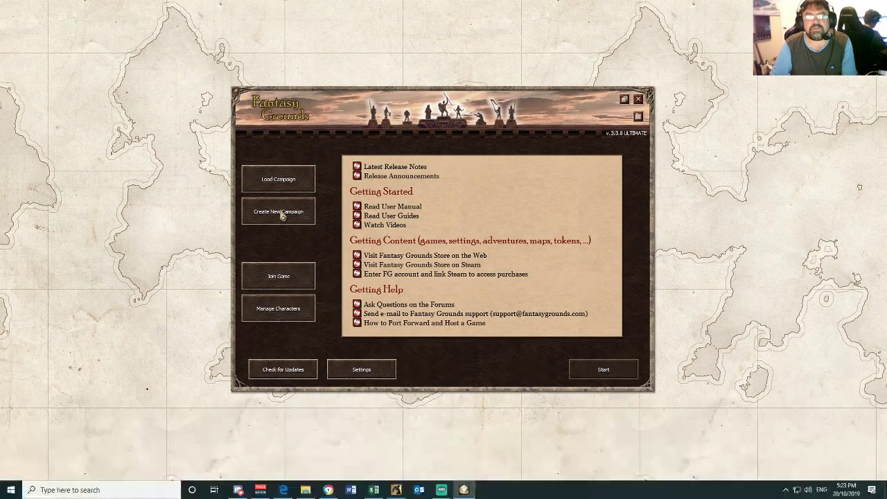
Check that DOE: Base Extension v3.2.1 and DOE: Sound Extension v4.2.2 are enabled for the Tutorials campaign, and load it.
{"action": "left_click", "coordinate": [279, 179]}
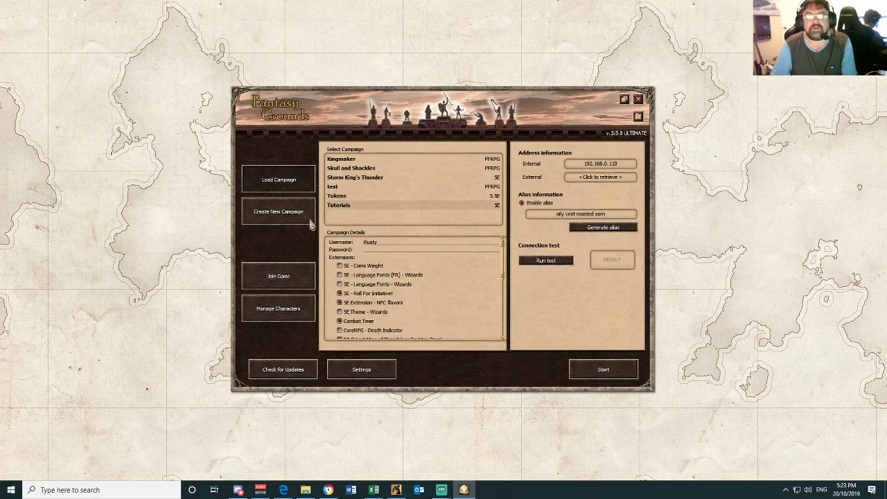
{"action": "scroll", "coordinate": [348, 325], "scroll_direction": "down", "scroll_amount": 2}
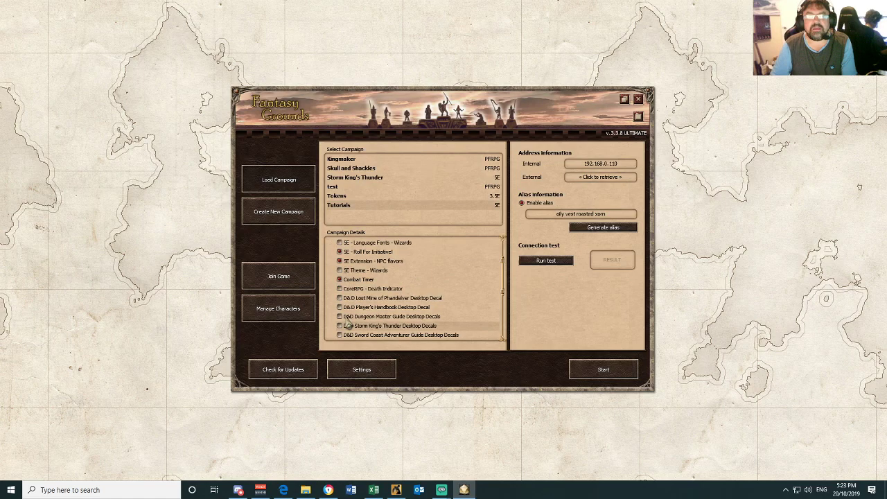
{"action": "scroll", "coordinate": [349, 325], "scroll_direction": "down", "scroll_amount": 3}
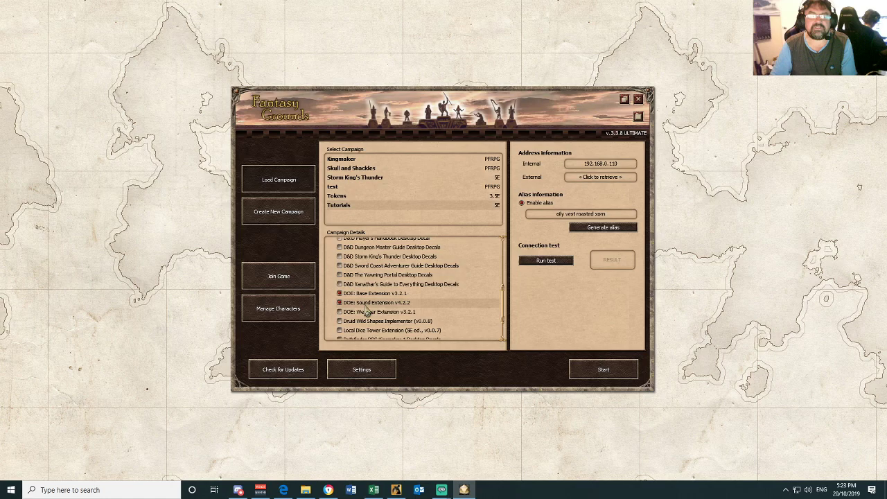
{"action": "left_click", "coordinate": [284, 182]}
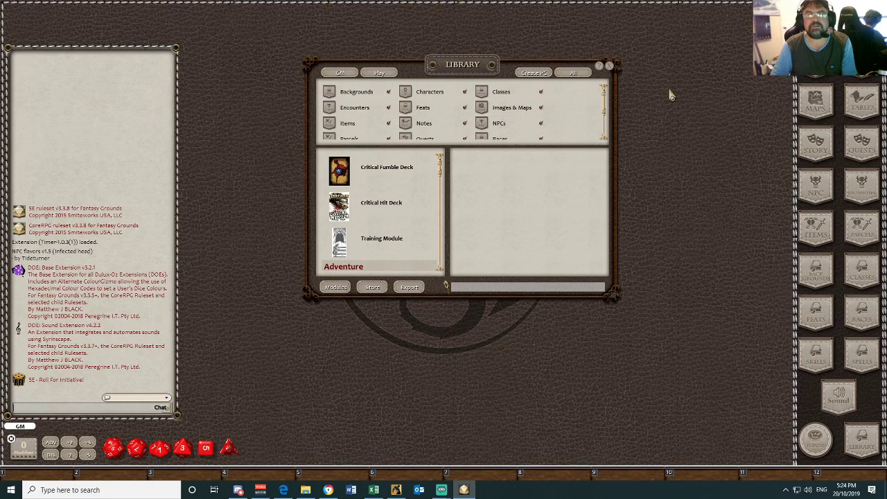
Turn the Sounds category off in the Library to remove it from the sidebar, and turn it back on.
{"action": "scroll", "coordinate": [511, 118], "scroll_direction": "down", "scroll_amount": 2}
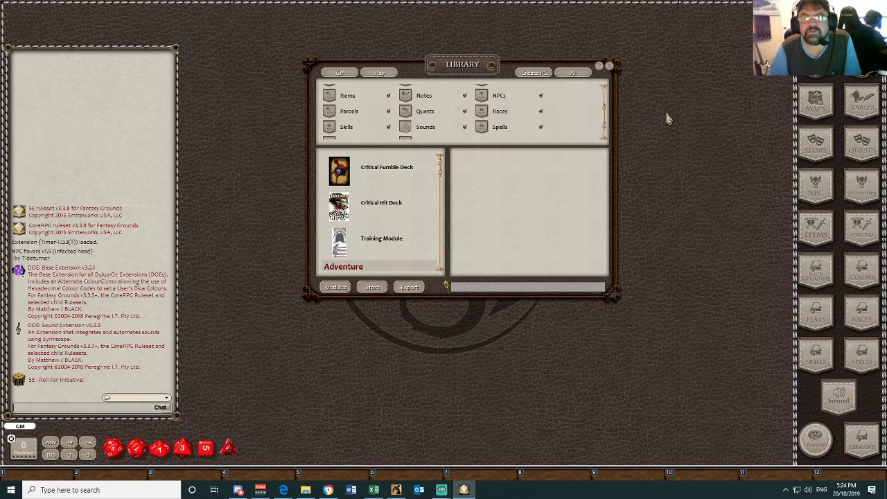
{"action": "scroll", "coordinate": [362, 123], "scroll_direction": "down", "scroll_amount": 1}
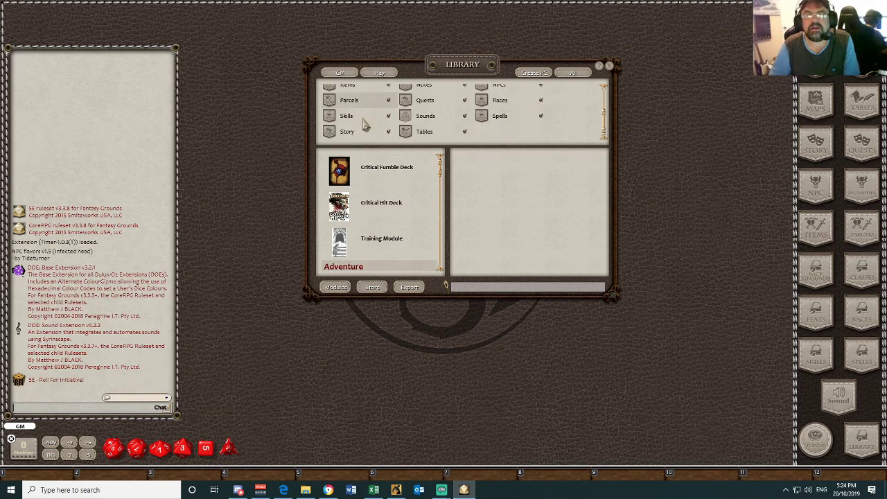
{"action": "left_click", "coordinate": [465, 117]}
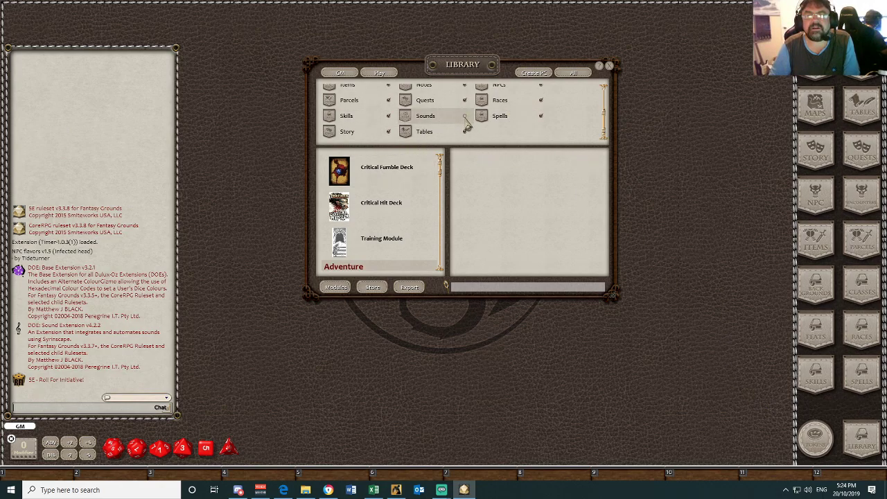
{"action": "left_click", "coordinate": [464, 117]}
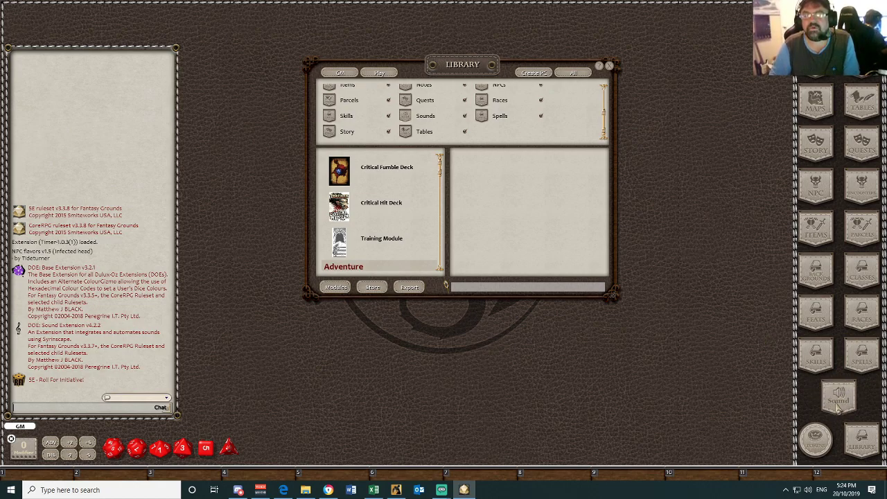
Open the Sound window from the sidebar, view its Setup and Chat-Sound pages, and close it.
{"action": "left_click", "coordinate": [840, 401]}
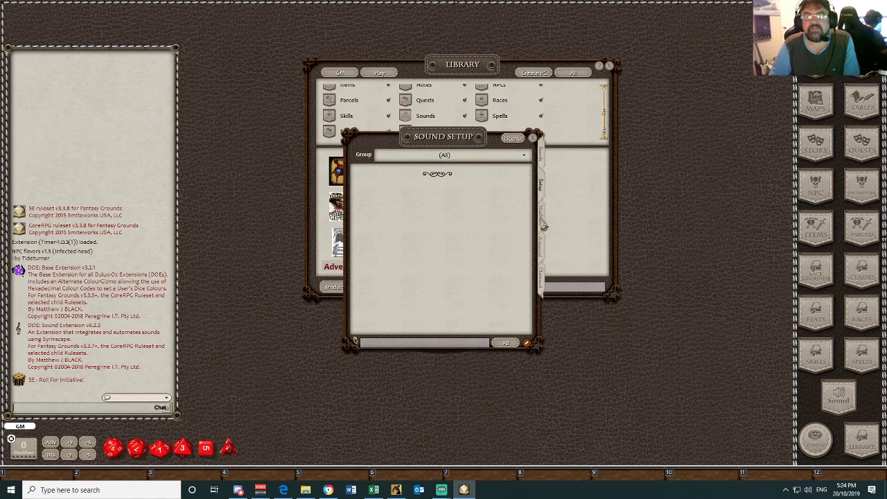
{"action": "left_click", "coordinate": [542, 279]}
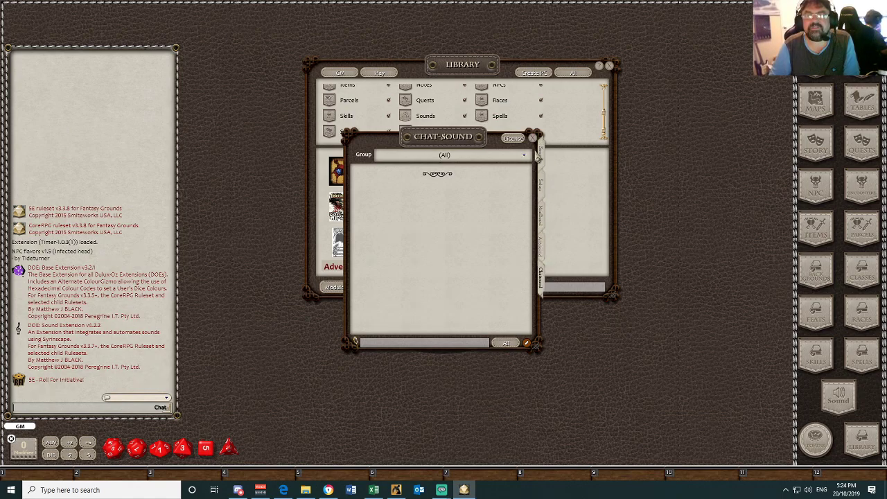
{"action": "left_click", "coordinate": [533, 137]}
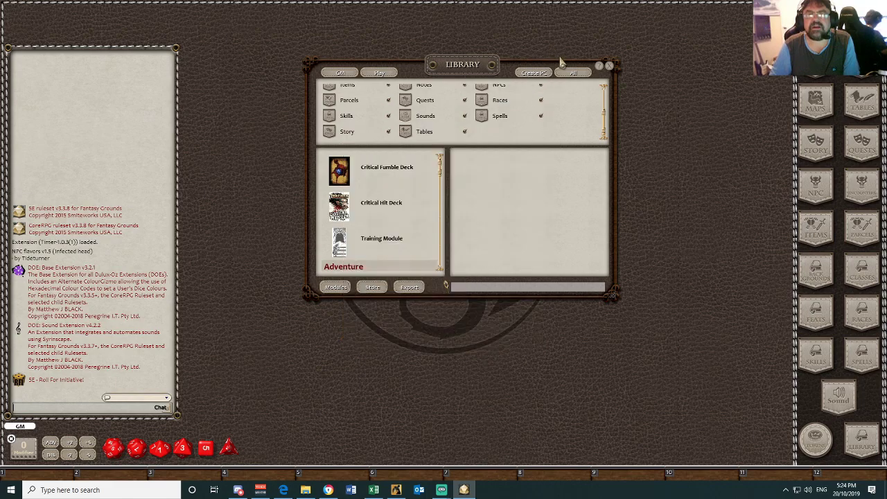